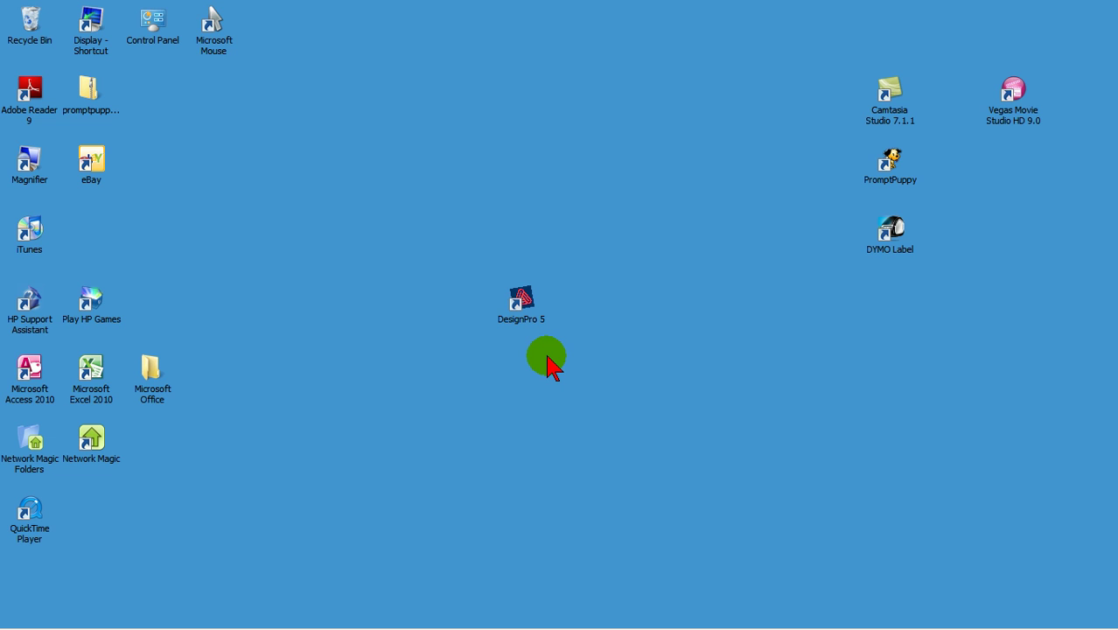
# - Launch Avery DesignPro 5 from its desktop icon
pyautogui.click(524, 296)
pyautogui.doubleClick(524, 296)
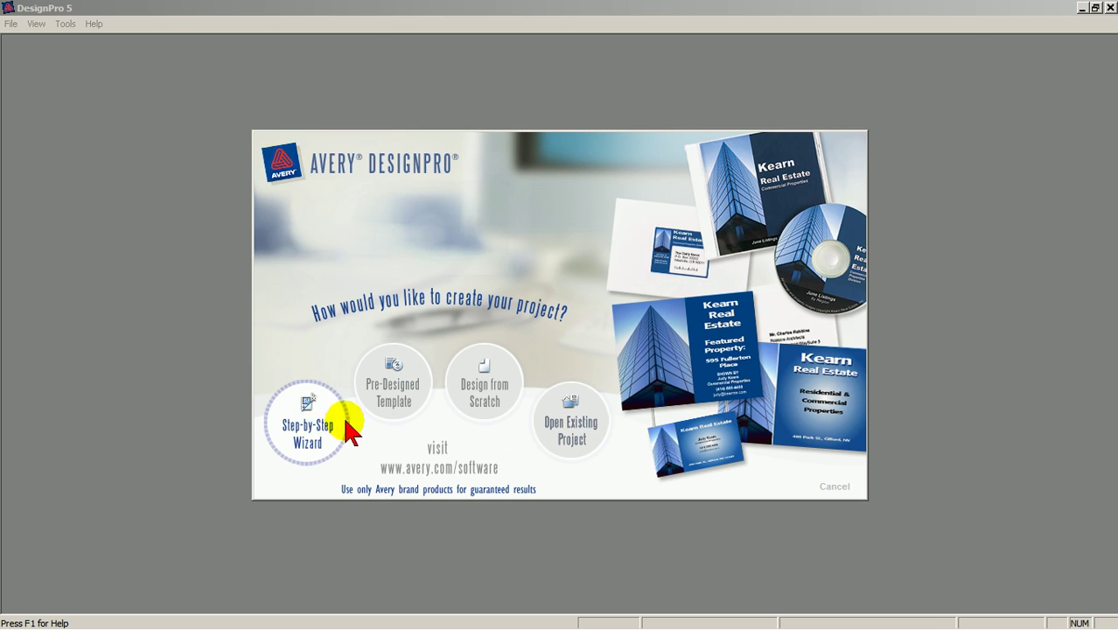
# - Use the Step-by-Step Wizard to pick product 8371 and design Z.t40.12.BusCards10_02
pyautogui.click(309, 430)
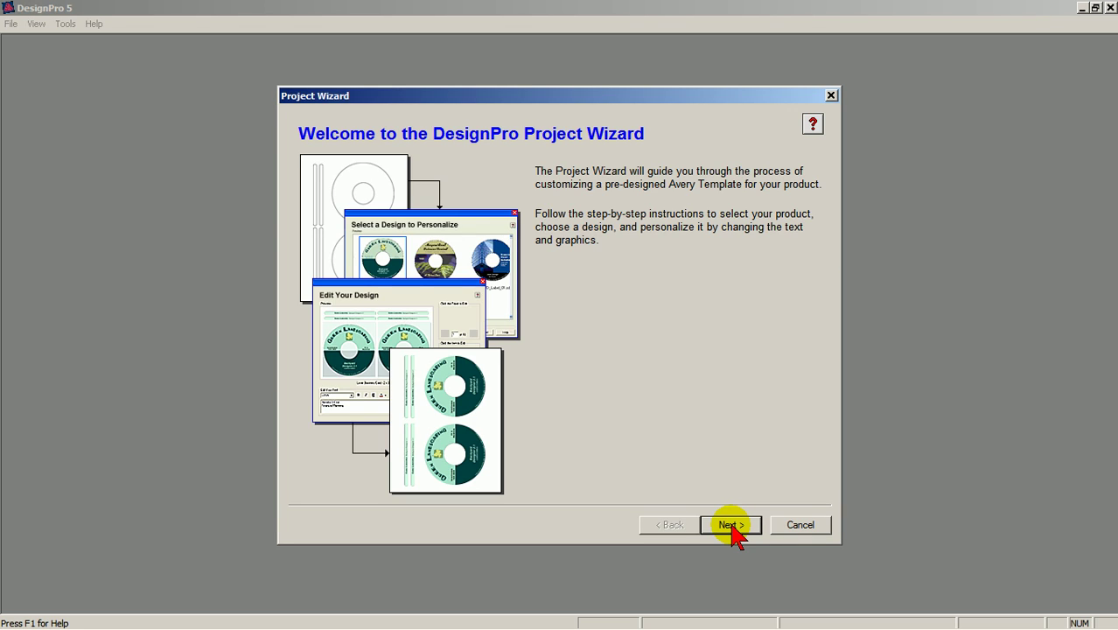
pyautogui.click(731, 525)
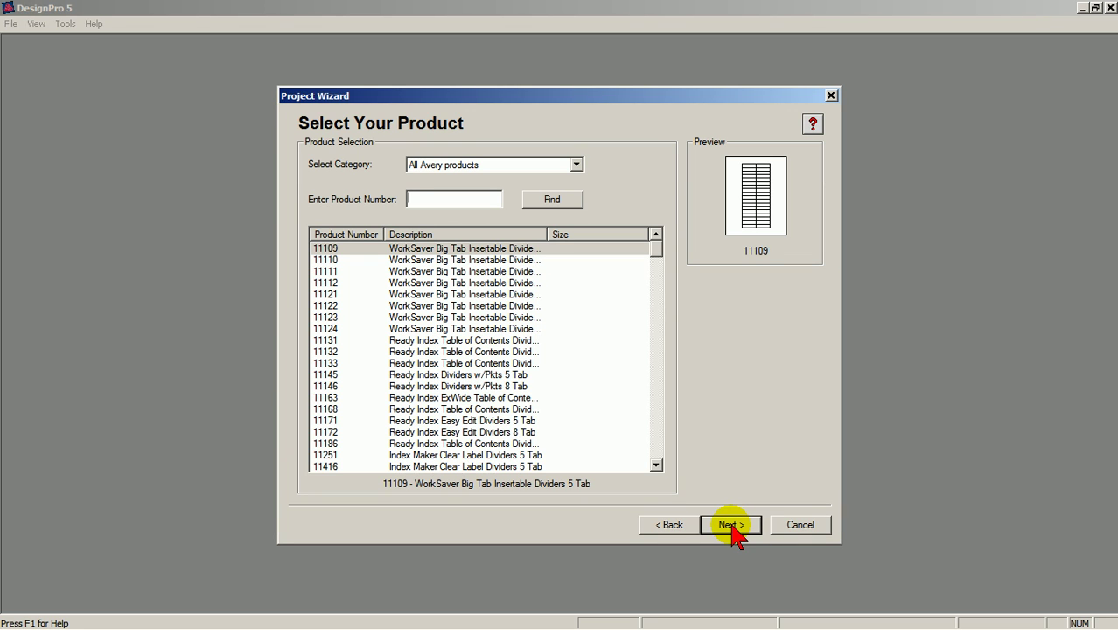
pyautogui.write('8371')
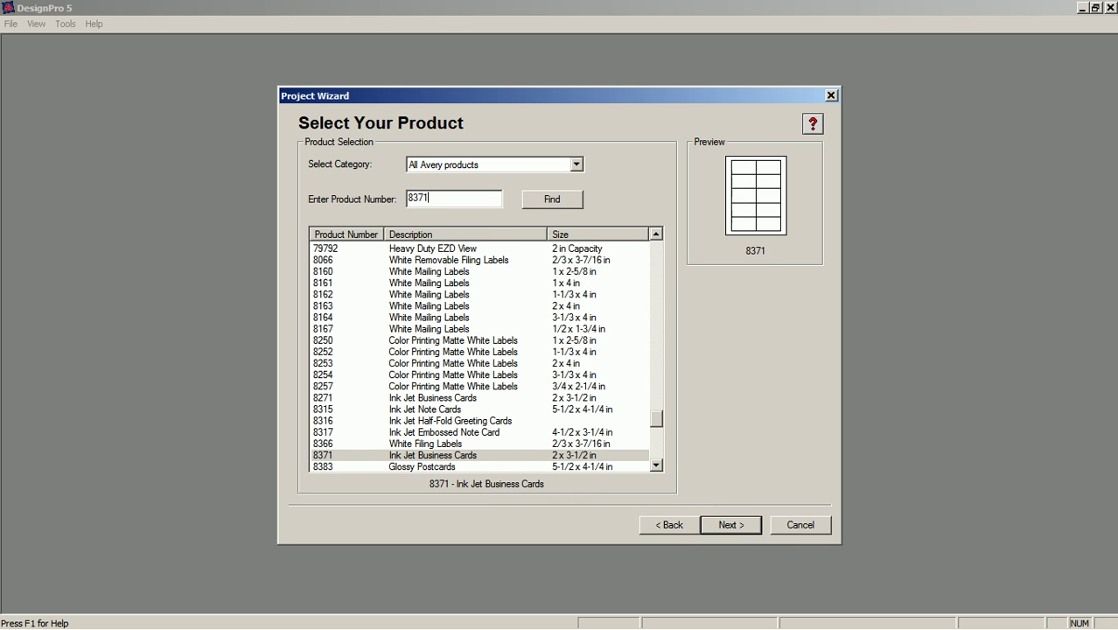
pyautogui.click(731, 525)
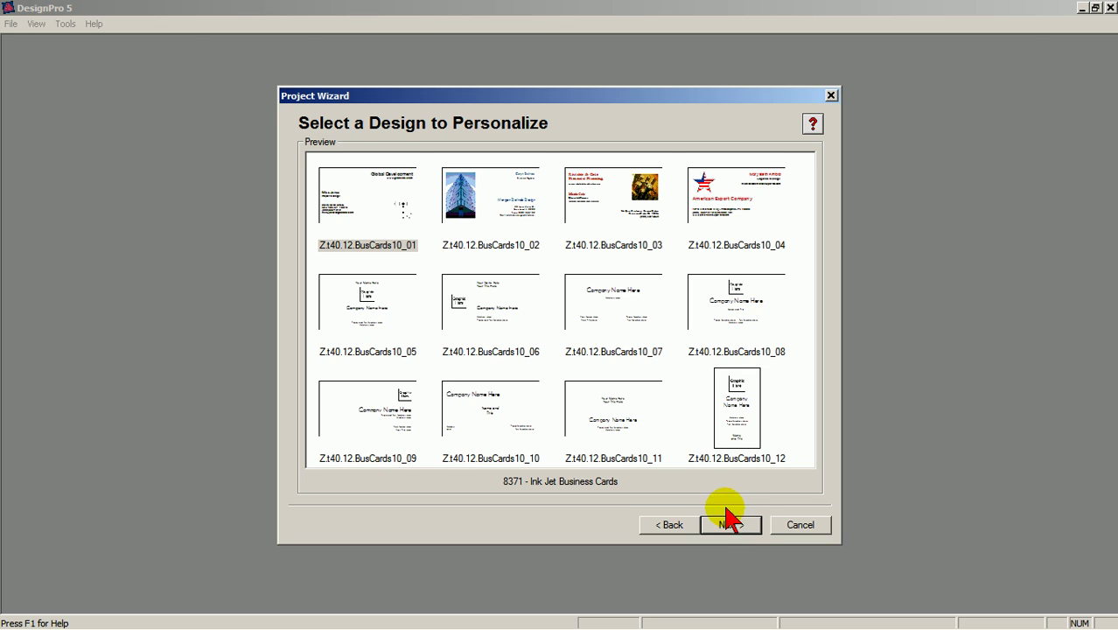
pyautogui.click(493, 196)
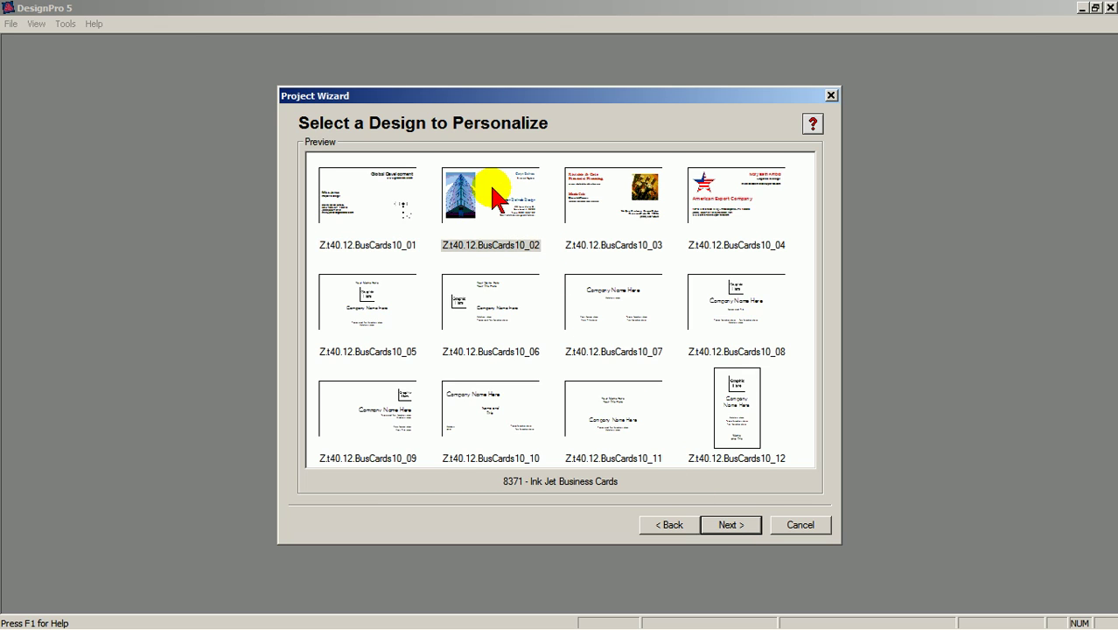
# - Move to the design editing step and select card panel 5 in the grid
pyautogui.click(739, 525)
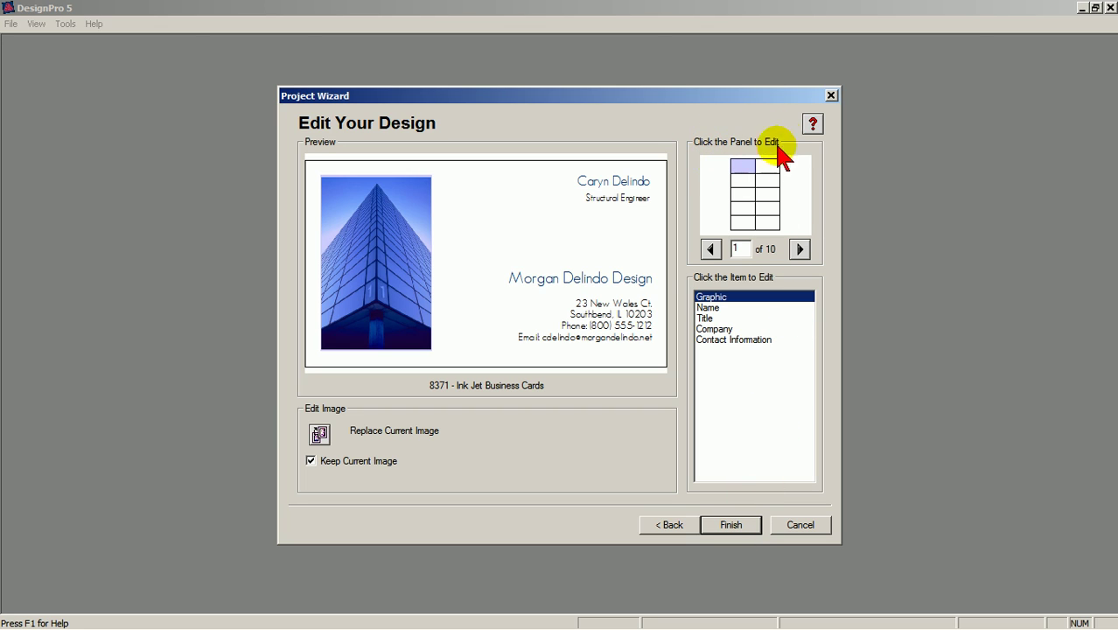
pyautogui.click(770, 176)
pyautogui.click(767, 181)
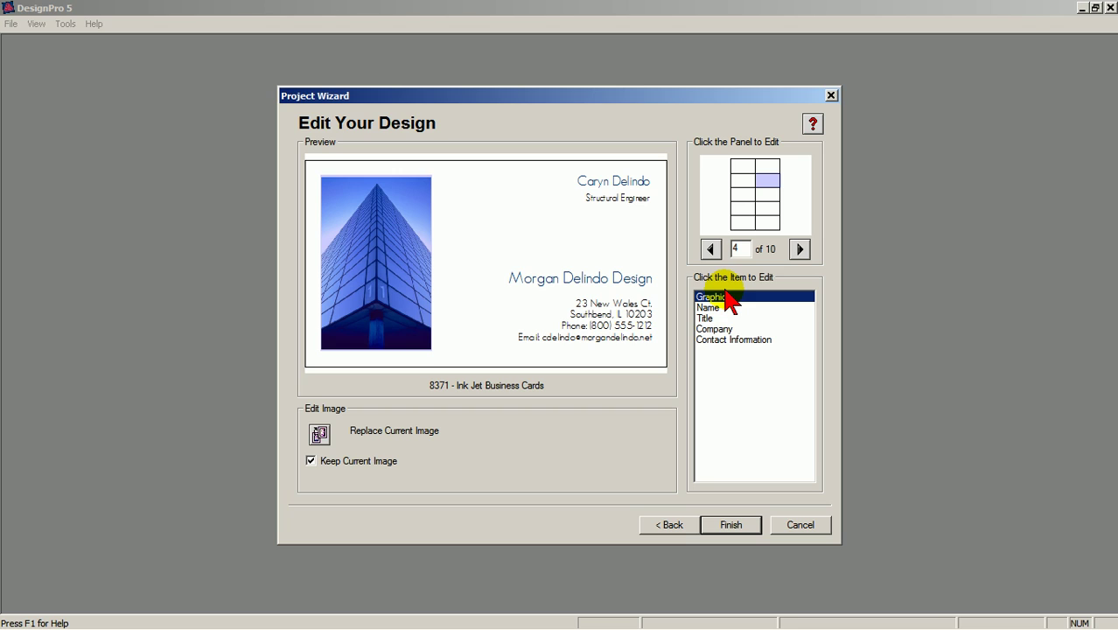
pyautogui.click(741, 196)
# - Replace the existing Name text on the card with the new cardholder name
pyautogui.click(708, 308)
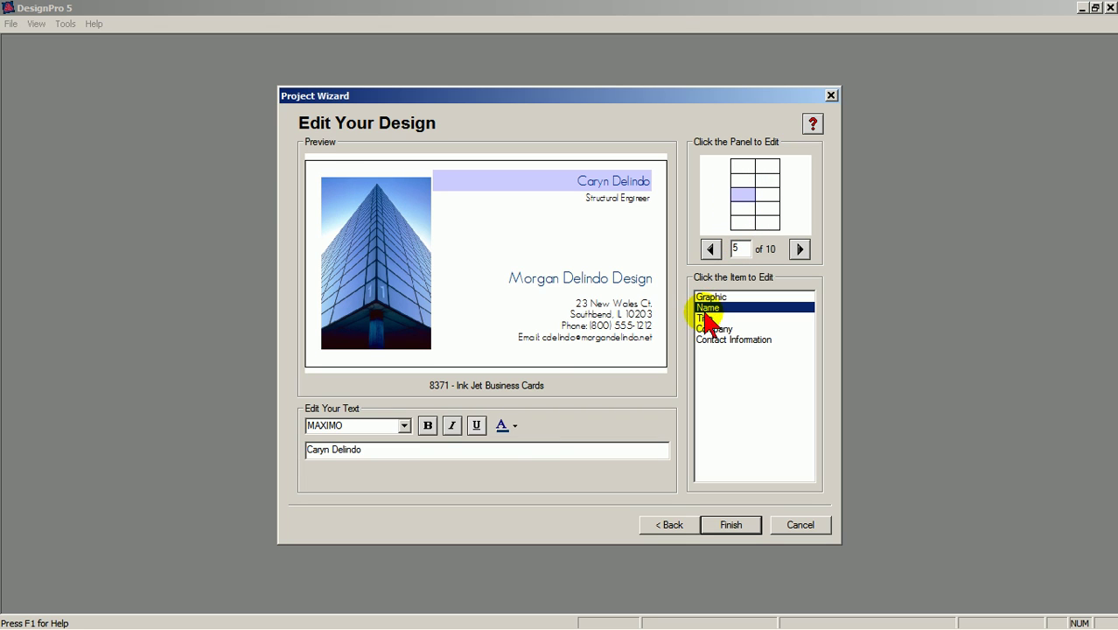
pyautogui.moveTo(367, 449); pyautogui.dragTo(267, 445)
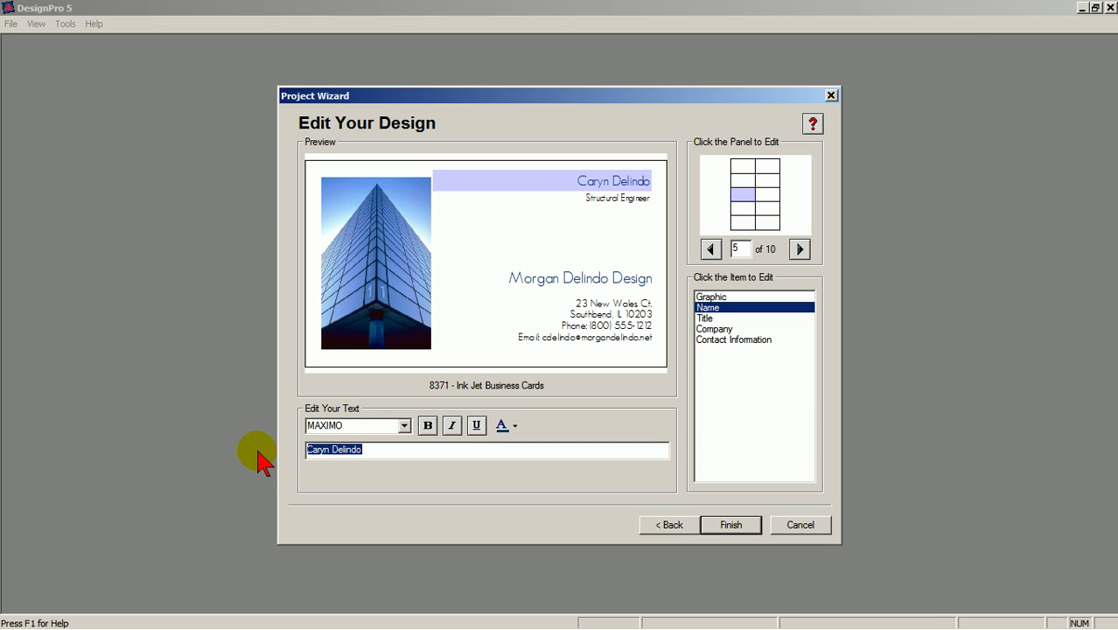
pyautogui.write('Remi')
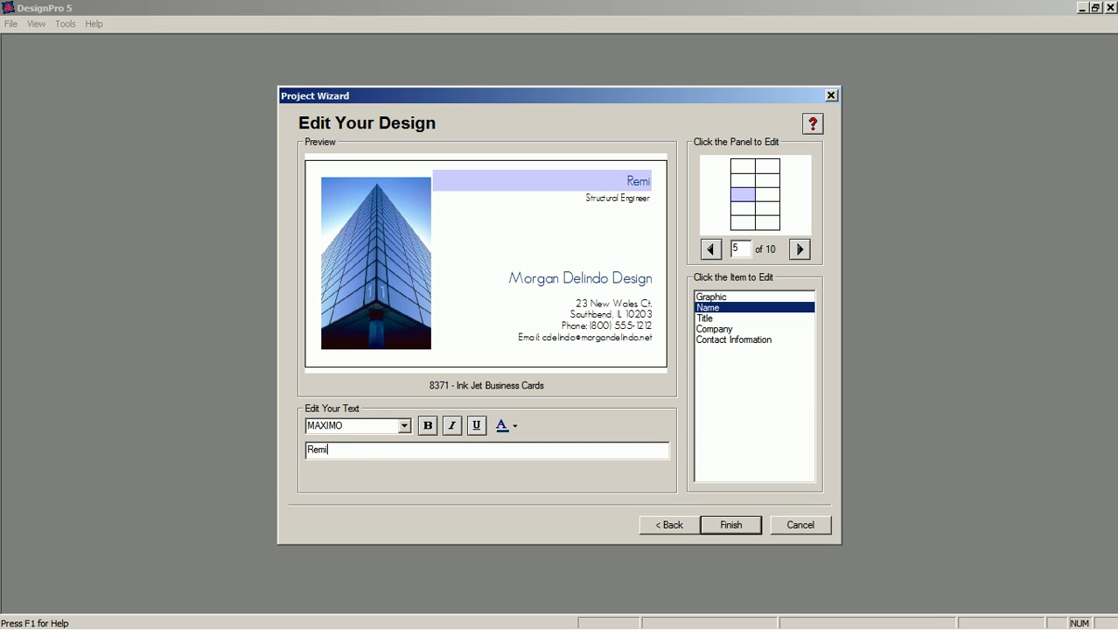
pyautogui.write('ngton Steel')
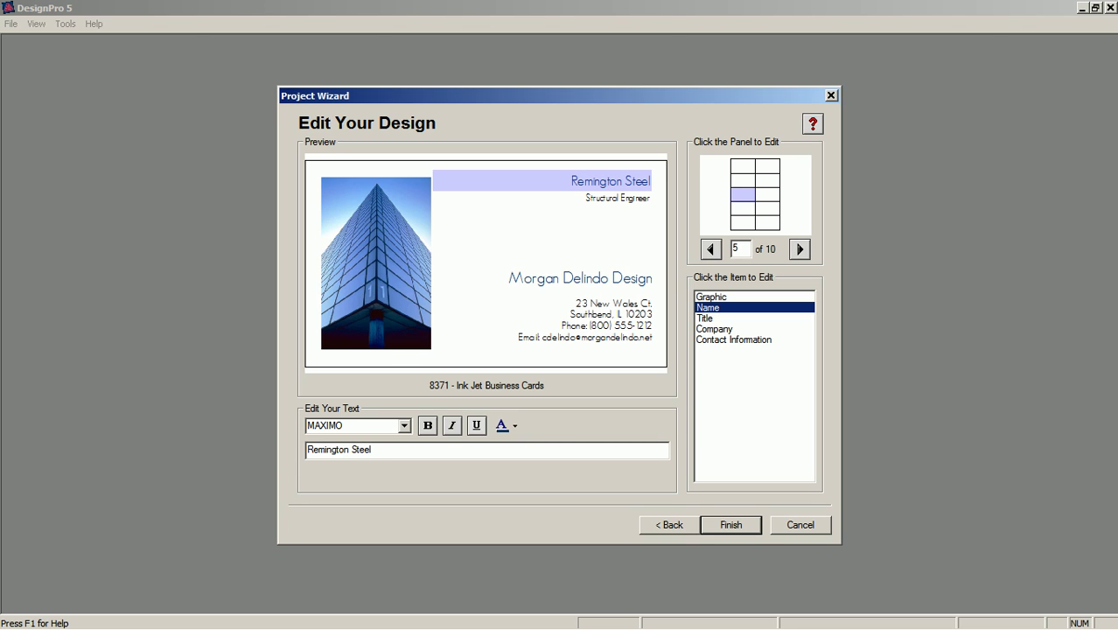
# - Finish the wizard and confirm exiting to the Preview and Print view of the sheet
pyautogui.click(725, 529)
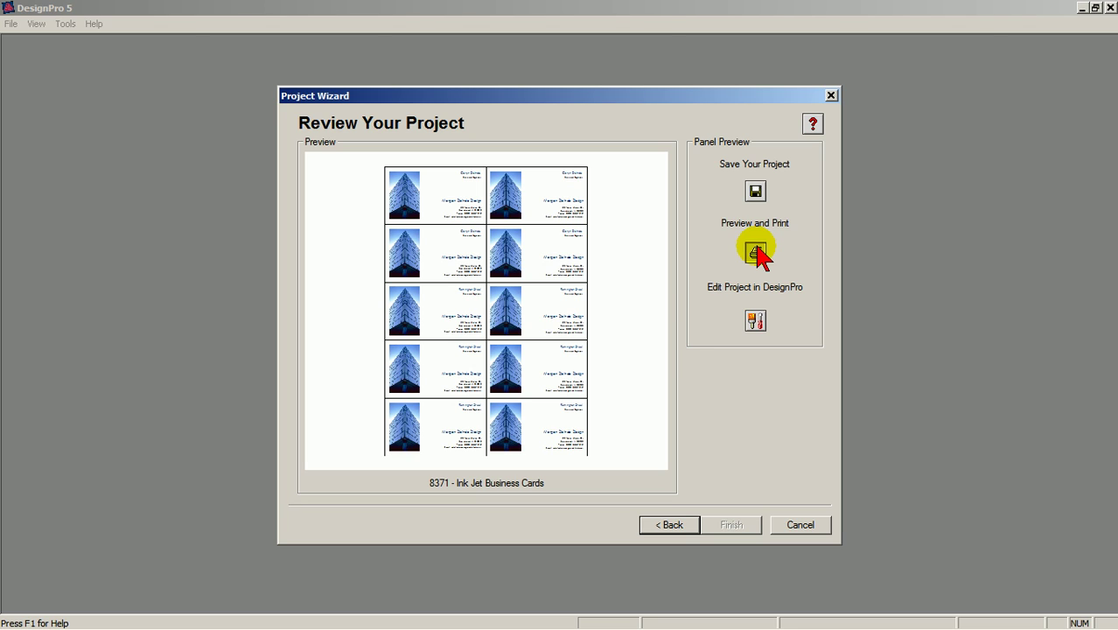
pyautogui.click(755, 252)
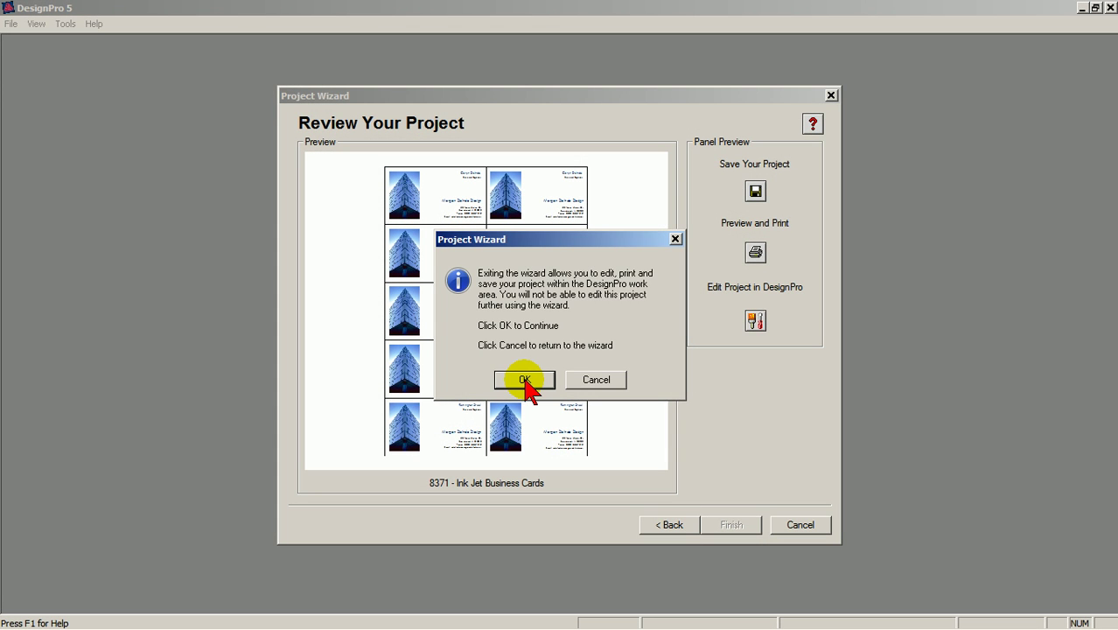
pyautogui.click(524, 380)
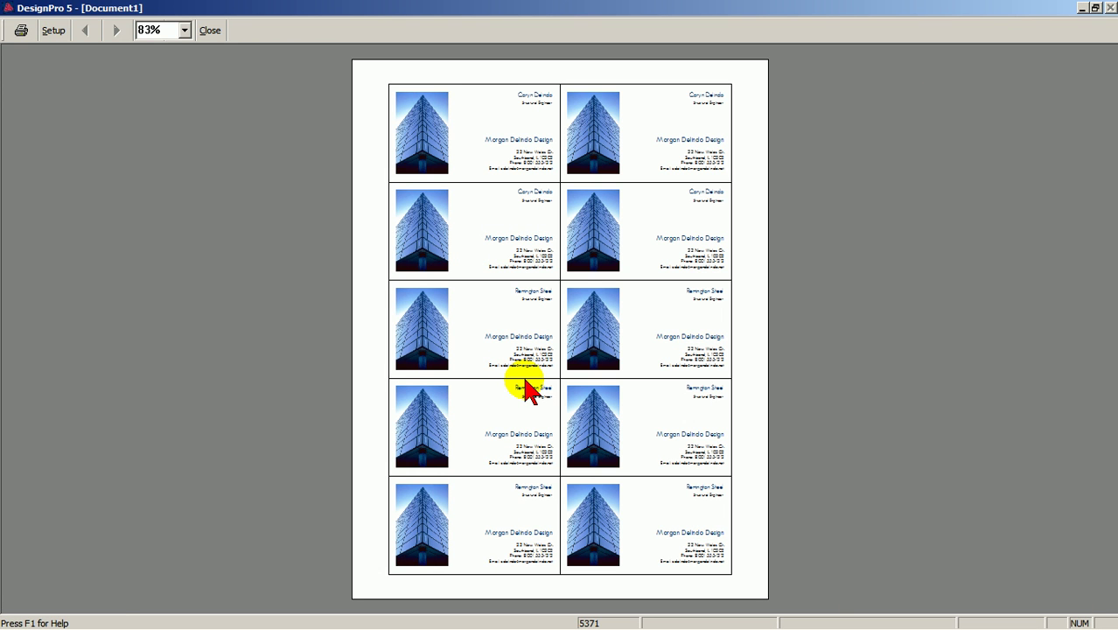
# - Zoom the print preview to 200% and scroll down through the cards
pyautogui.click(184, 31)
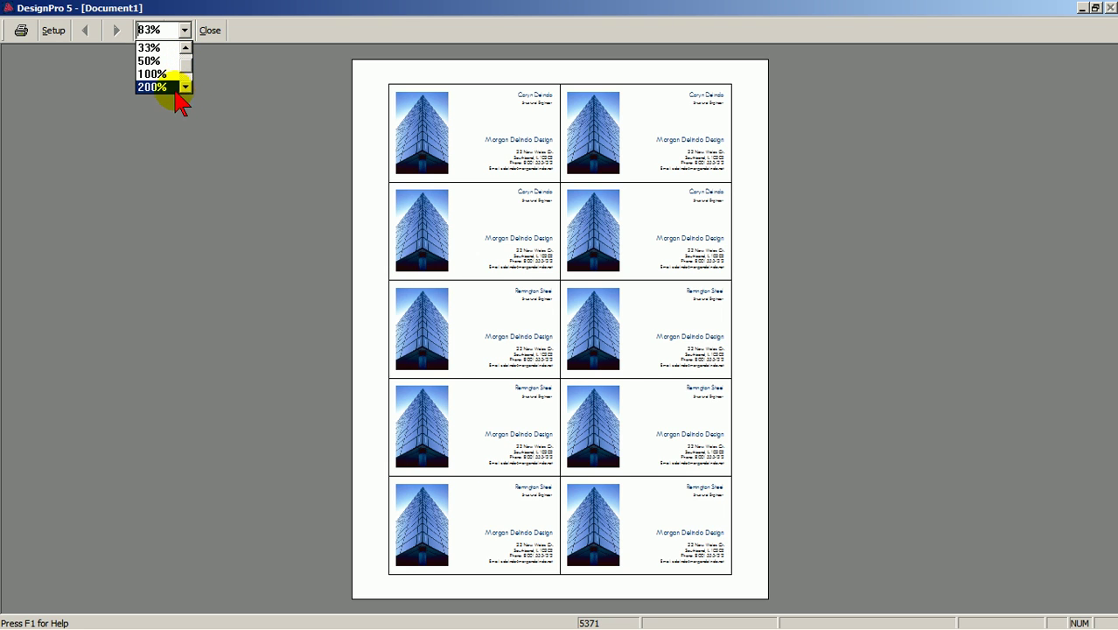
pyautogui.click(169, 87)
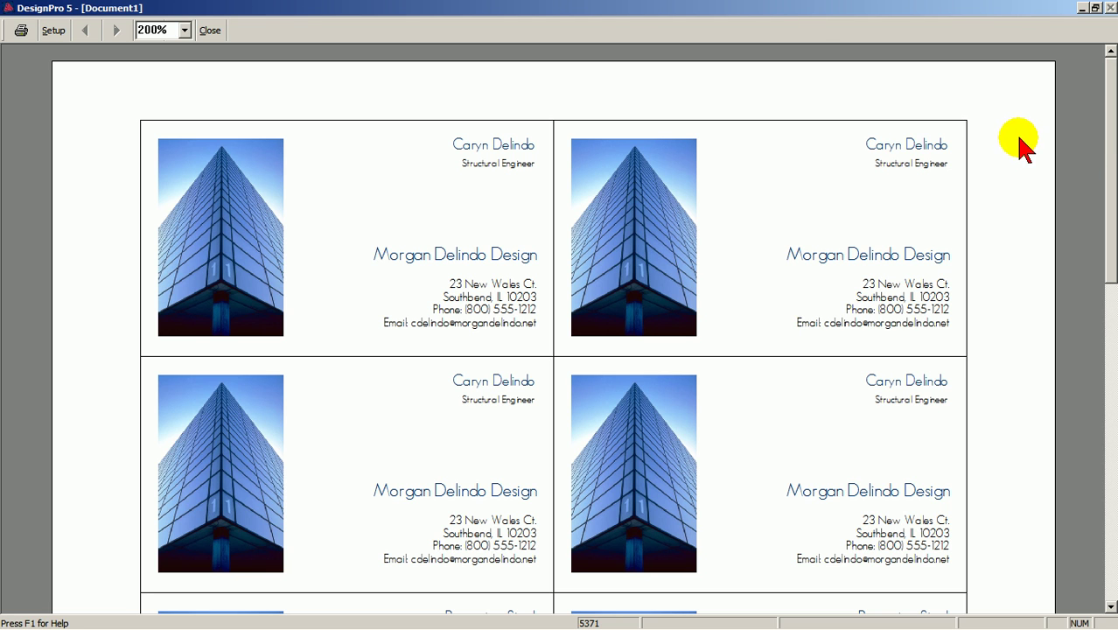
pyautogui.moveTo(1104, 138); pyautogui.dragTo(1096, 276)
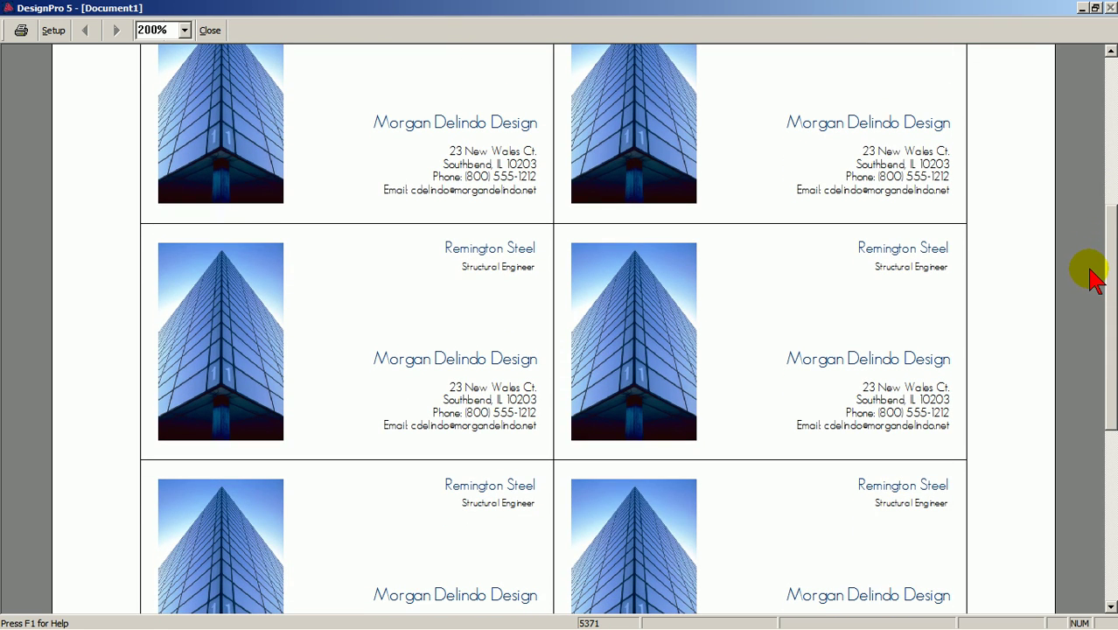
# - Close the print preview, then close the card document without saving changes
pyautogui.click(210, 32)
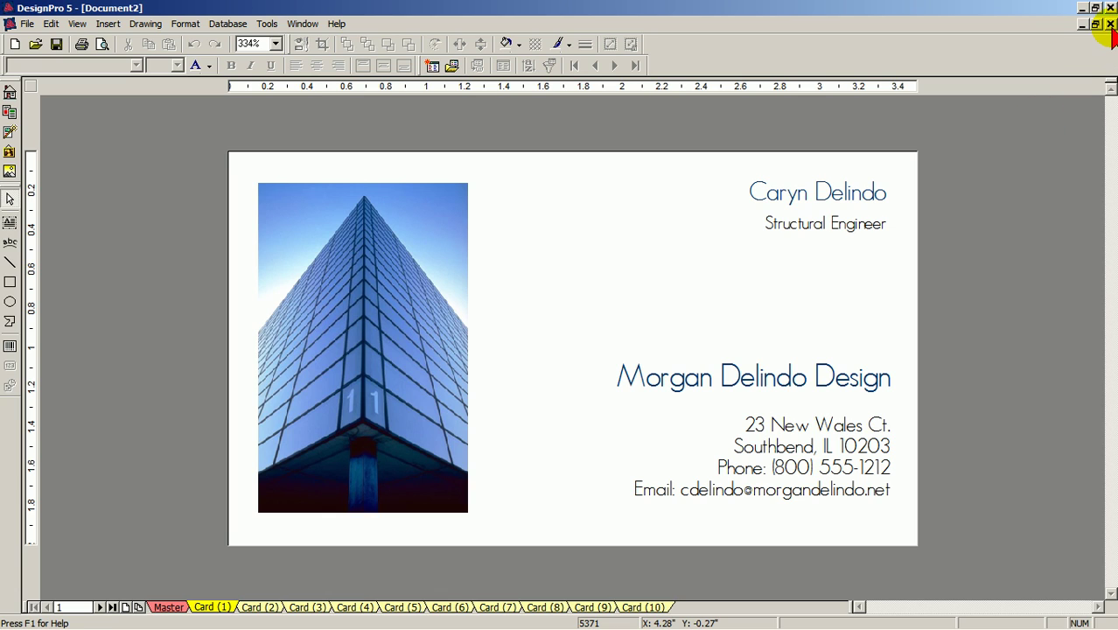
pyautogui.click(1109, 24)
pyautogui.click(571, 358)
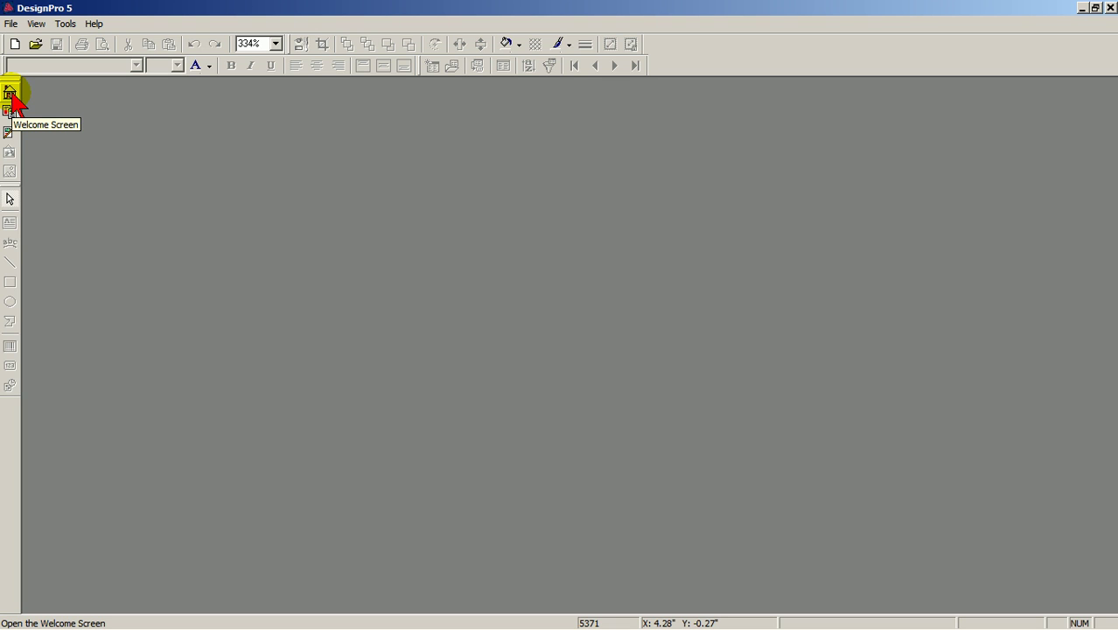
# - From the welcome screen, open a new document from the BusinessCard_8Up_11 pre-designed template
pyautogui.click(10, 92)
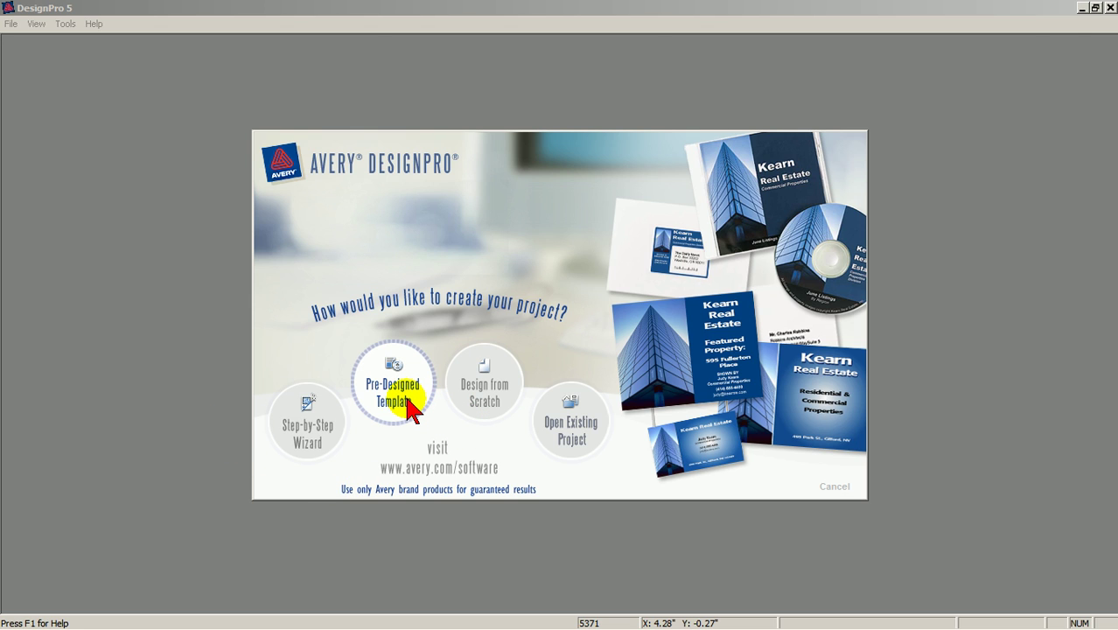
pyautogui.click(407, 411)
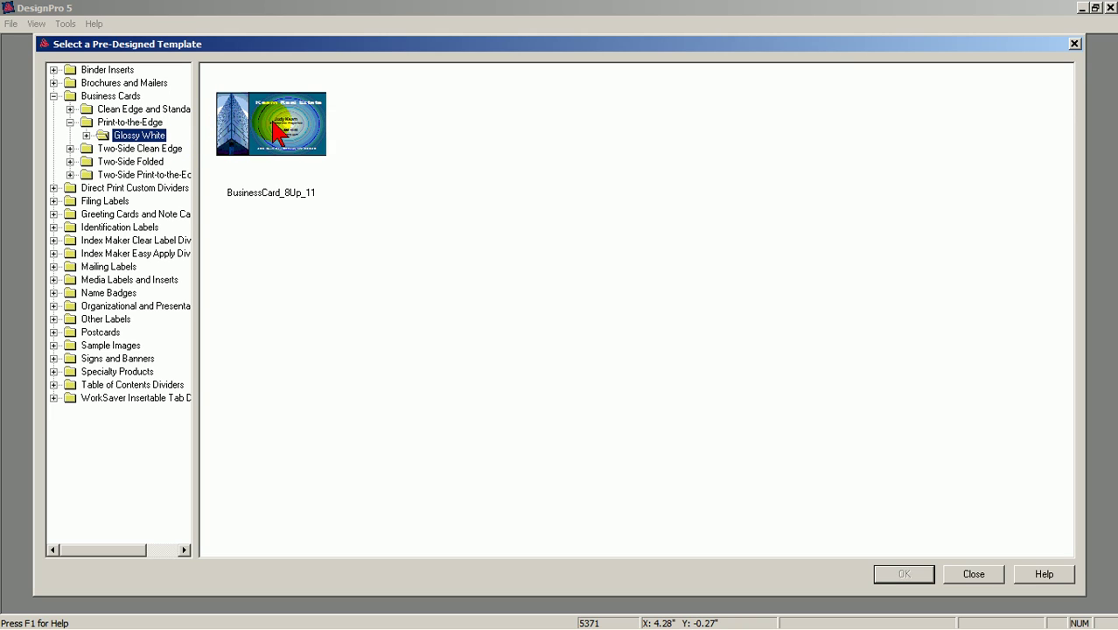
pyautogui.click(276, 131)
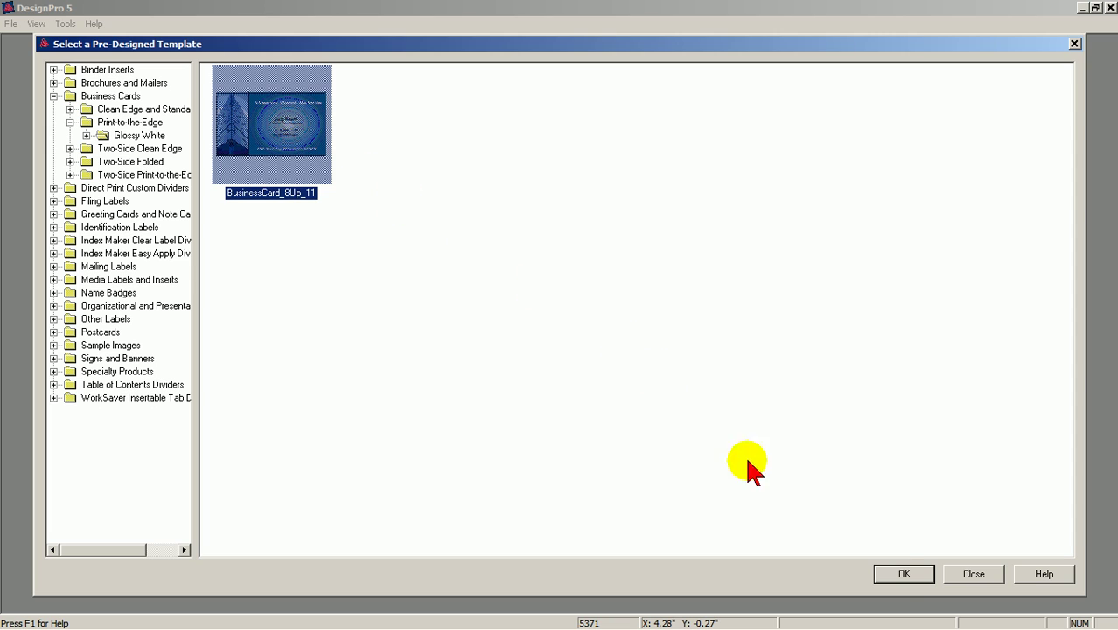
pyautogui.click(903, 573)
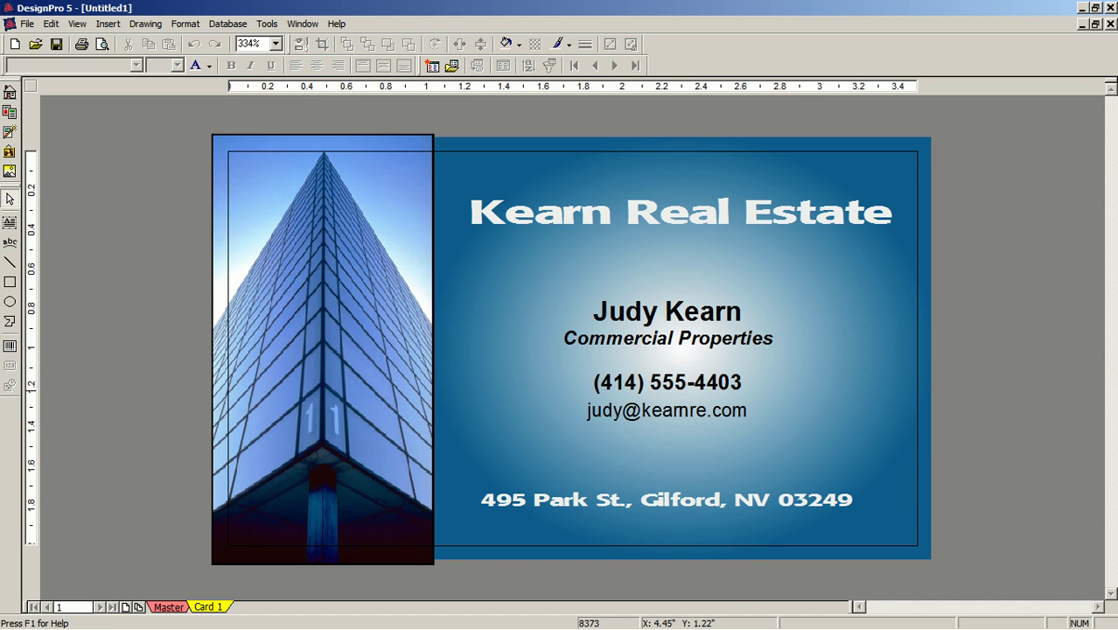
# - Close the Kearn Real Estate document without saving and bring back the welcome screen
pyautogui.click(1107, 24)
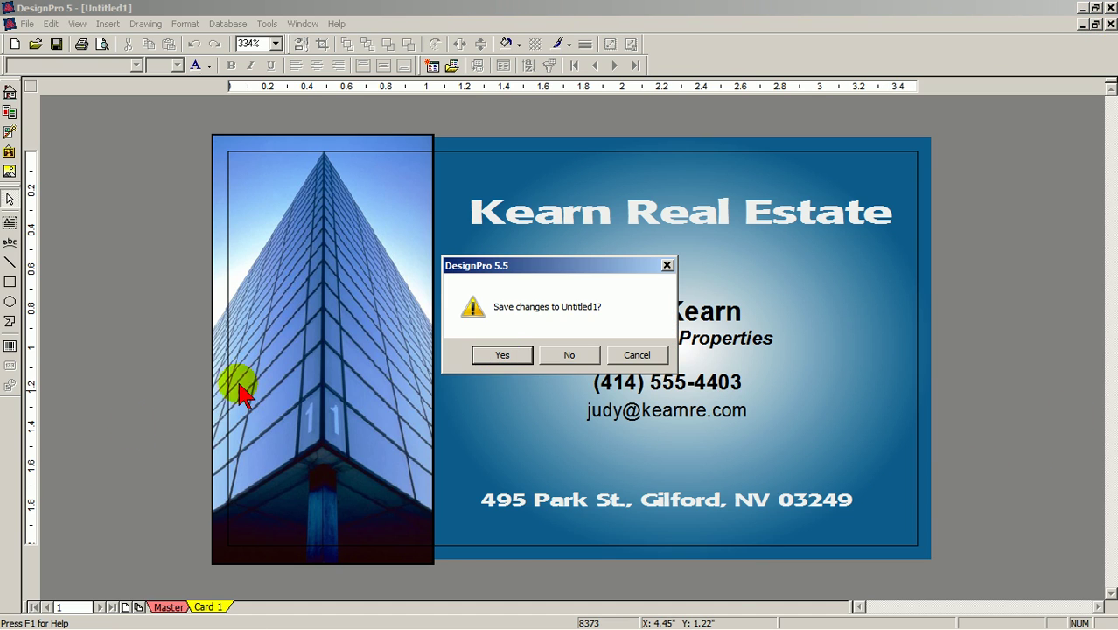
pyautogui.click(577, 357)
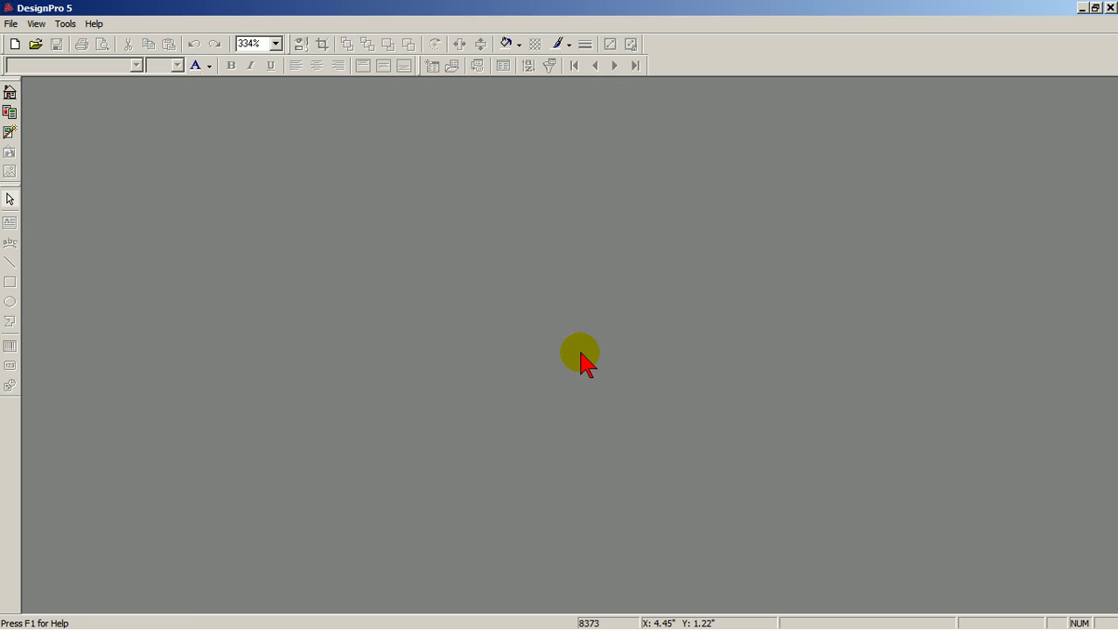
pyautogui.click(14, 95)
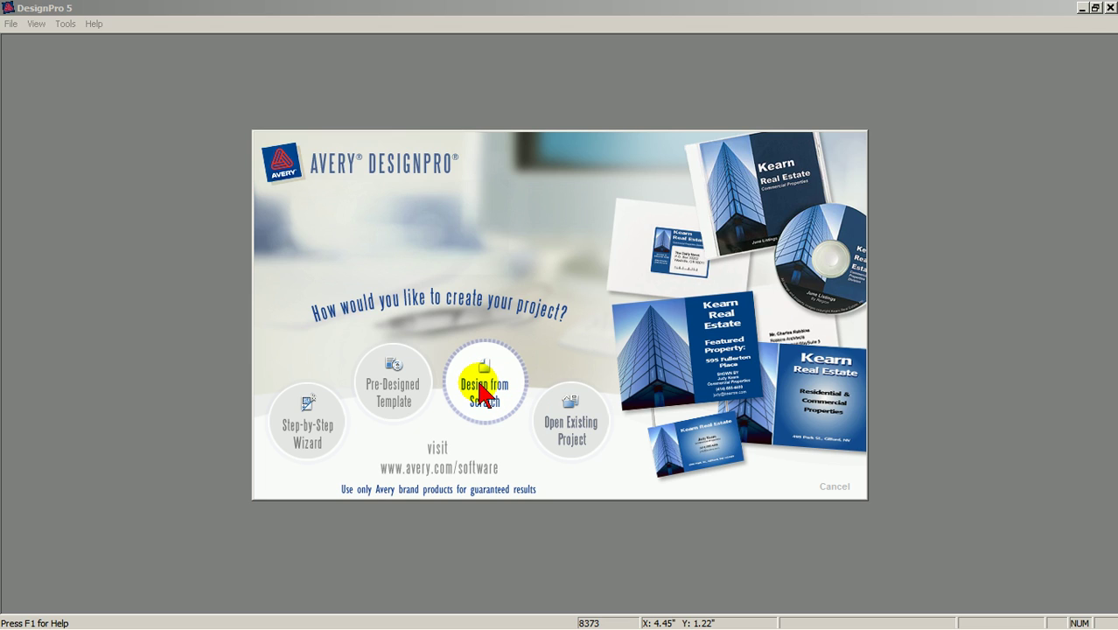
# - Create a blank design from scratch on the 8371 Business Cards (2 x 3 1/2) layout
pyautogui.click(480, 387)
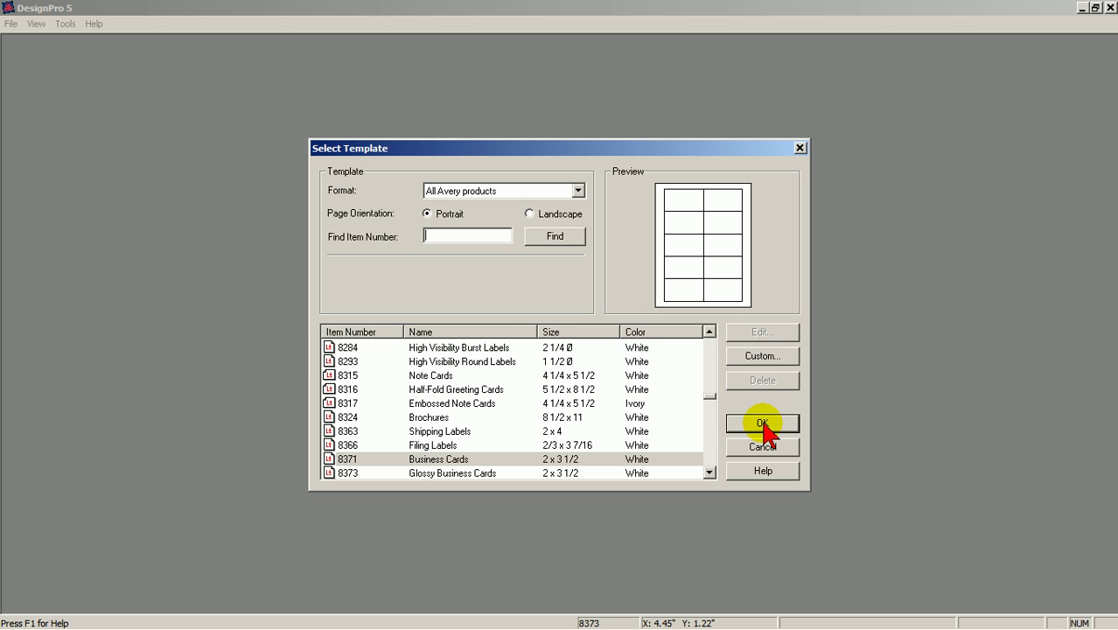
pyautogui.write('8371')
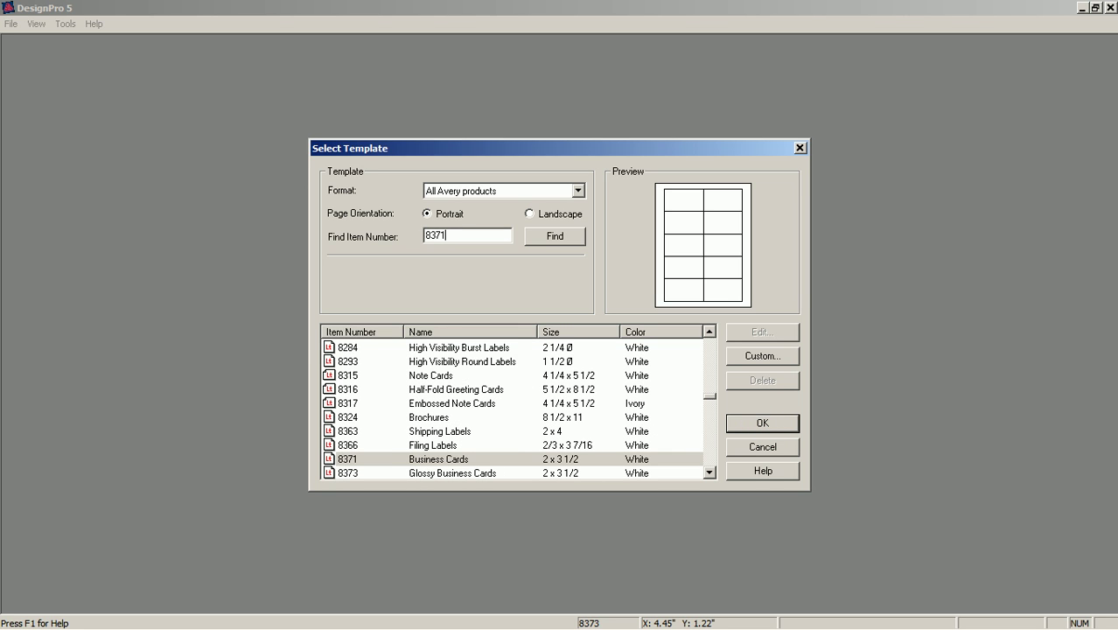
pyautogui.click(775, 426)
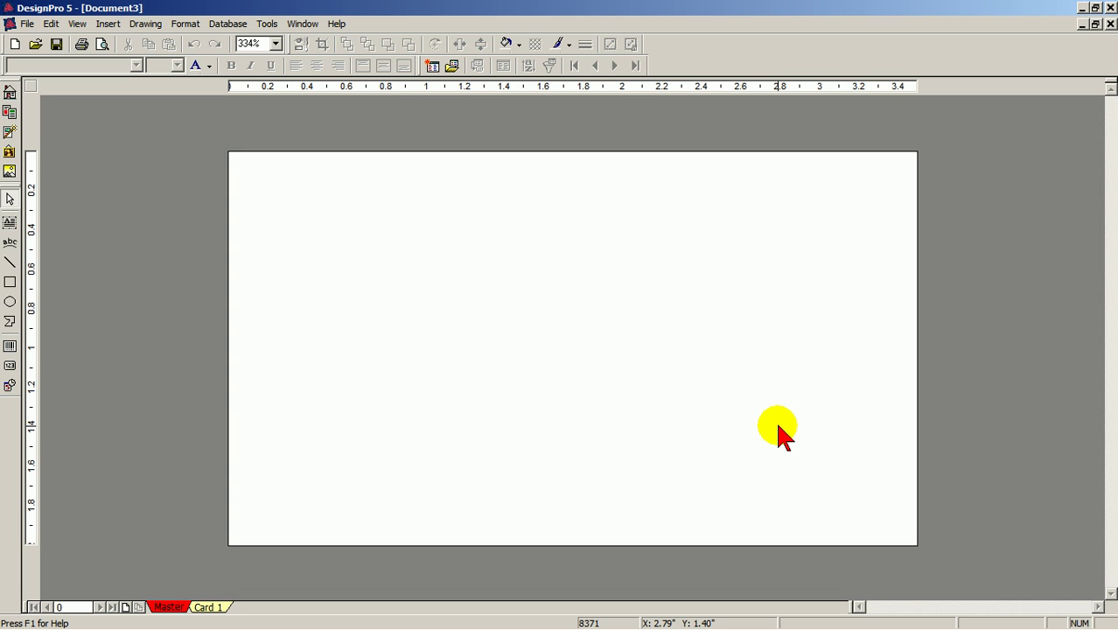
# - View the blank card at 200% zoom, then close Document3
pyautogui.click(275, 45)
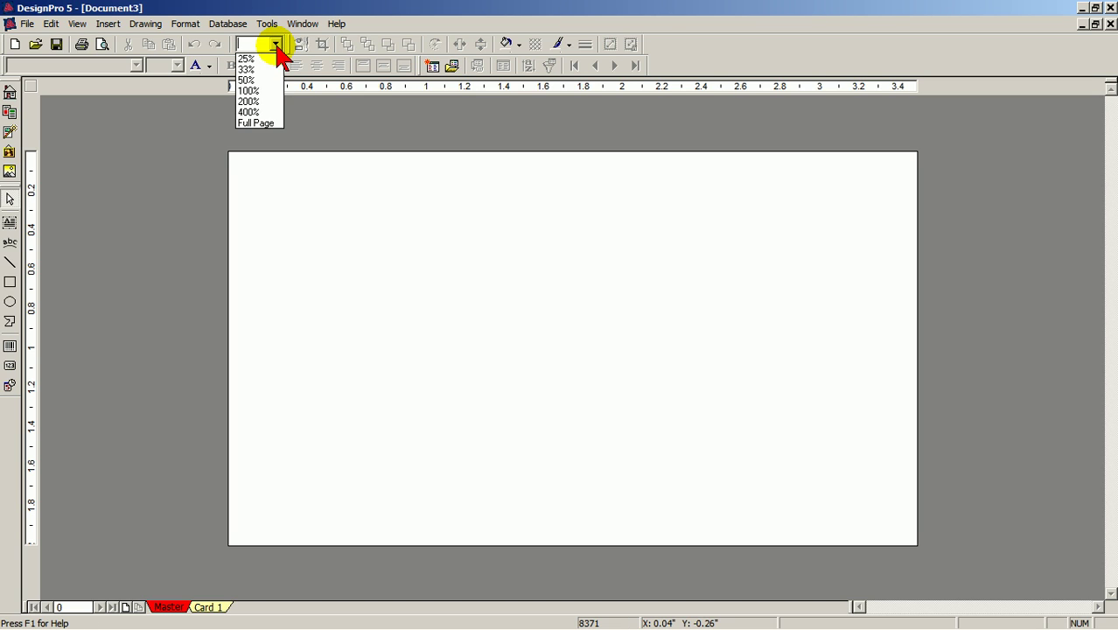
pyautogui.click(249, 101)
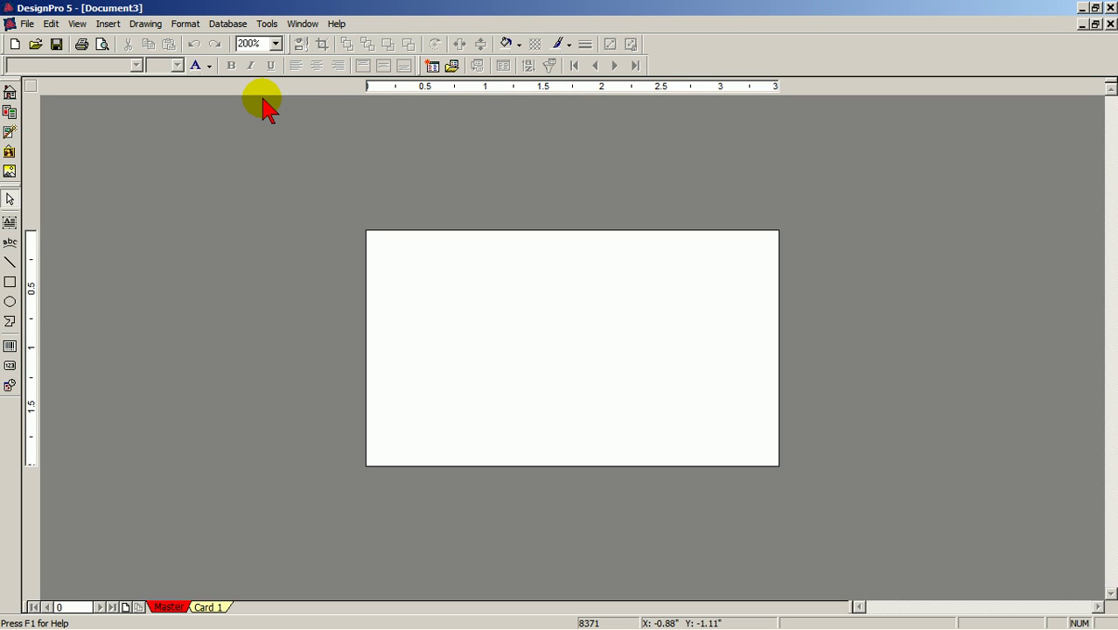
pyautogui.click(1109, 24)
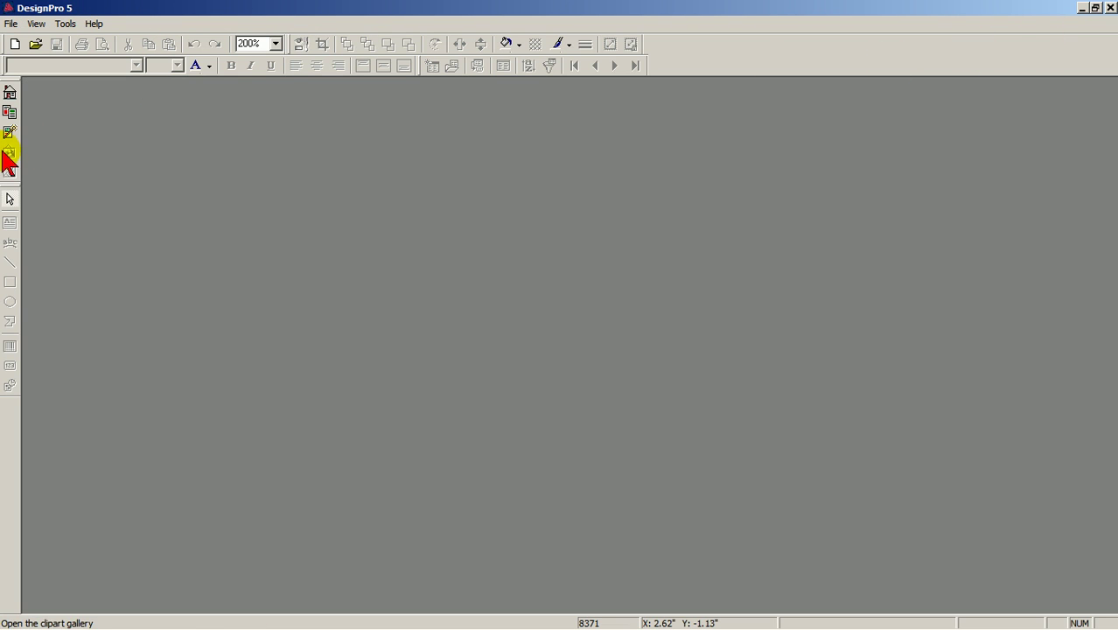
# - Cancel the Welcome Screen, then close DesignPro 5, leaving only the Windows desktop
pyautogui.click(12, 92)
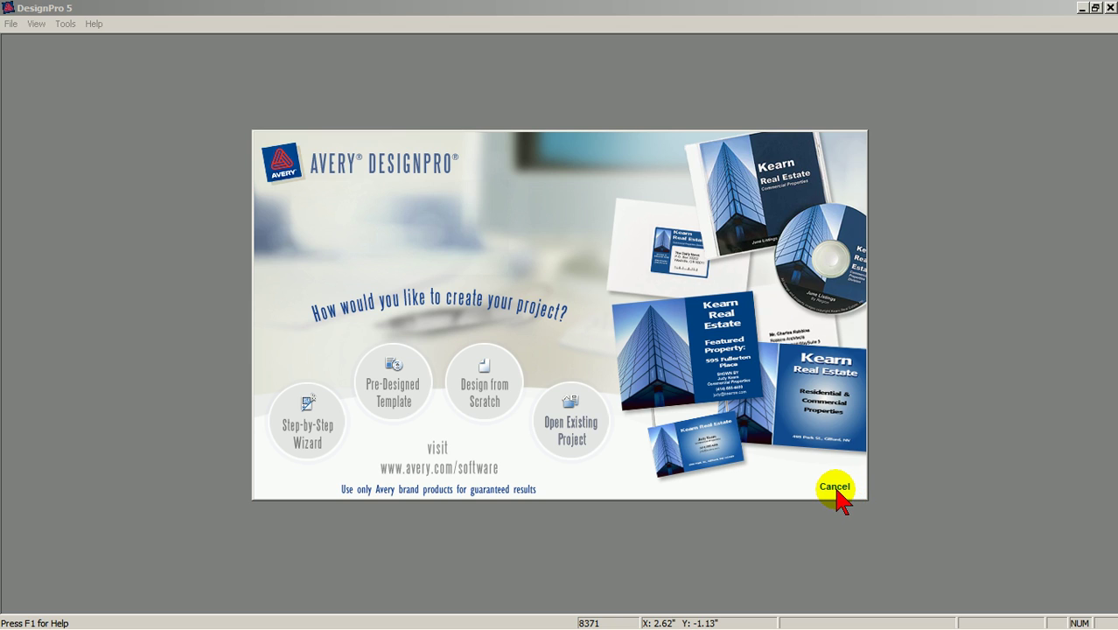
pyautogui.click(835, 487)
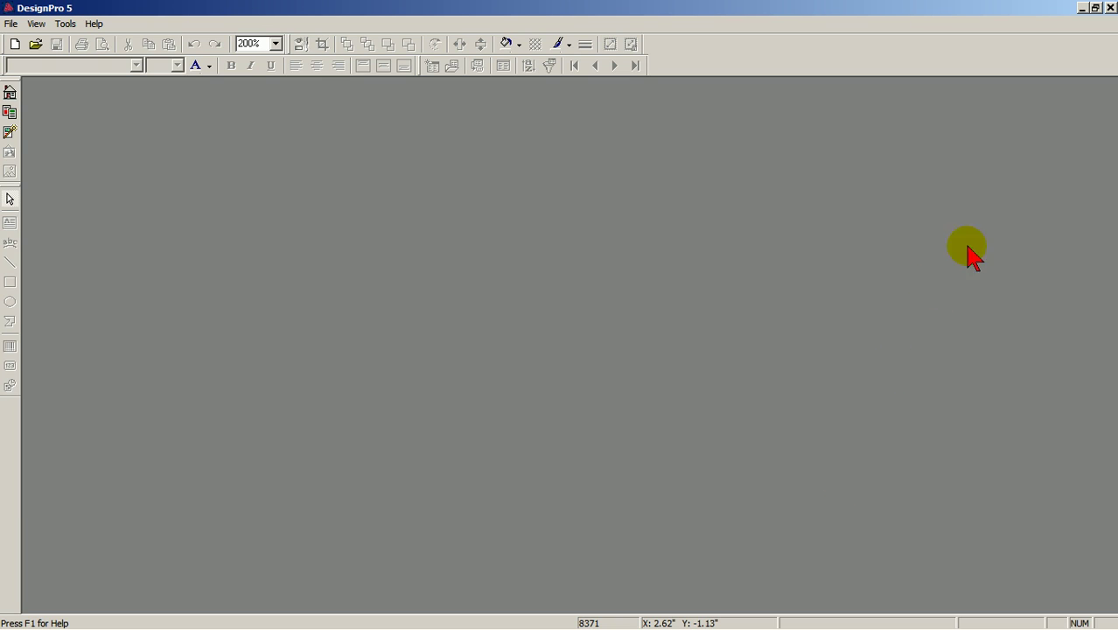
pyautogui.click(1109, 8)
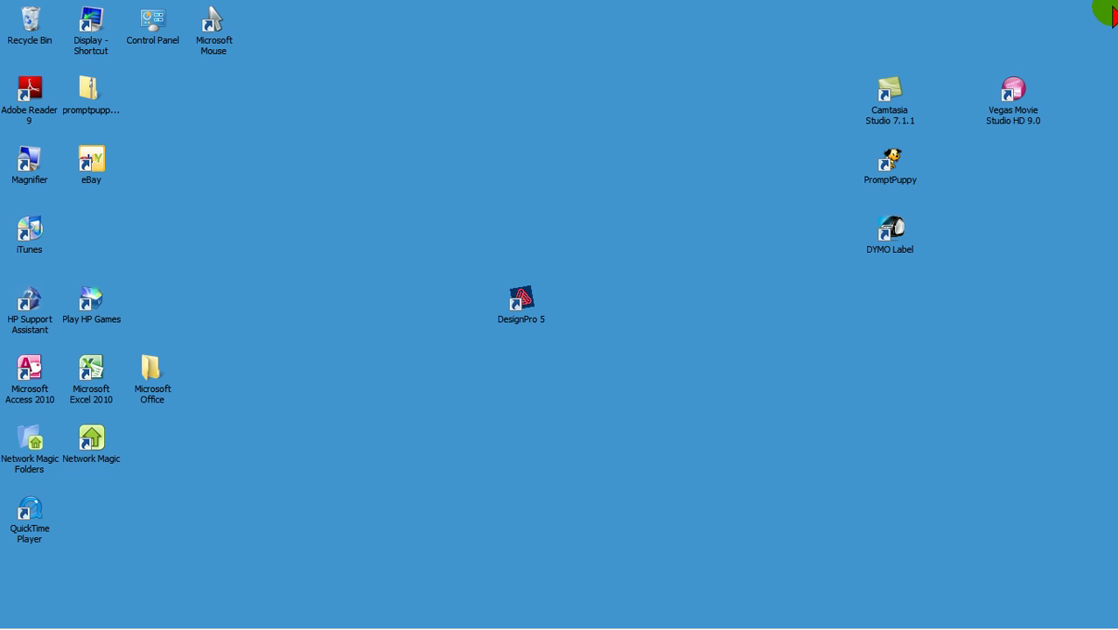